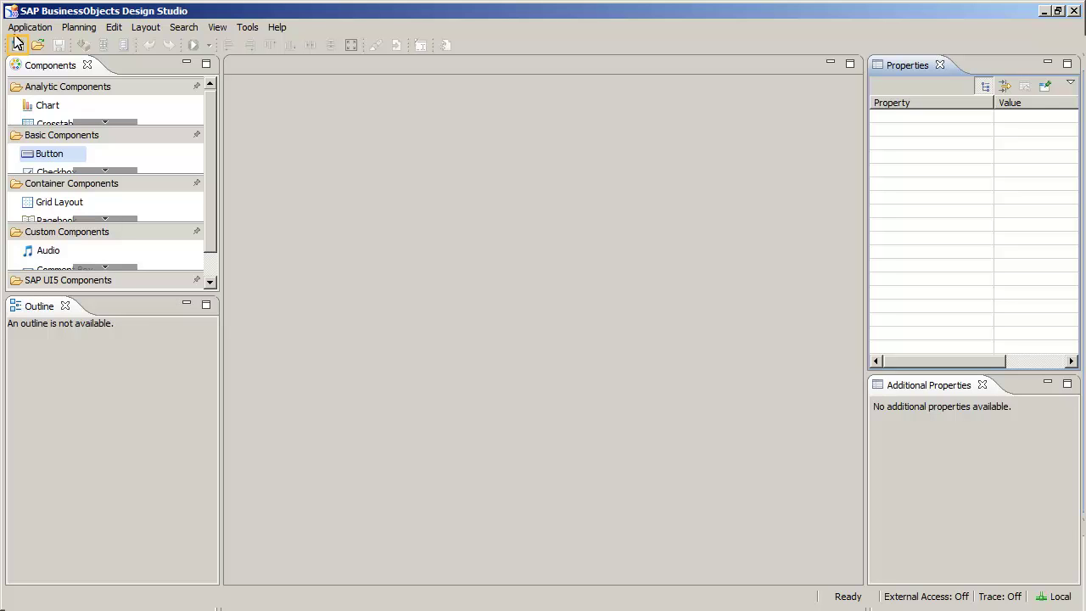
- Create an analysis application named SAMPLE_TEMPLATE for Desktop Browser, based on Template AdHoc Analysis
{"action": "left_click", "coordinate": [17, 46]}
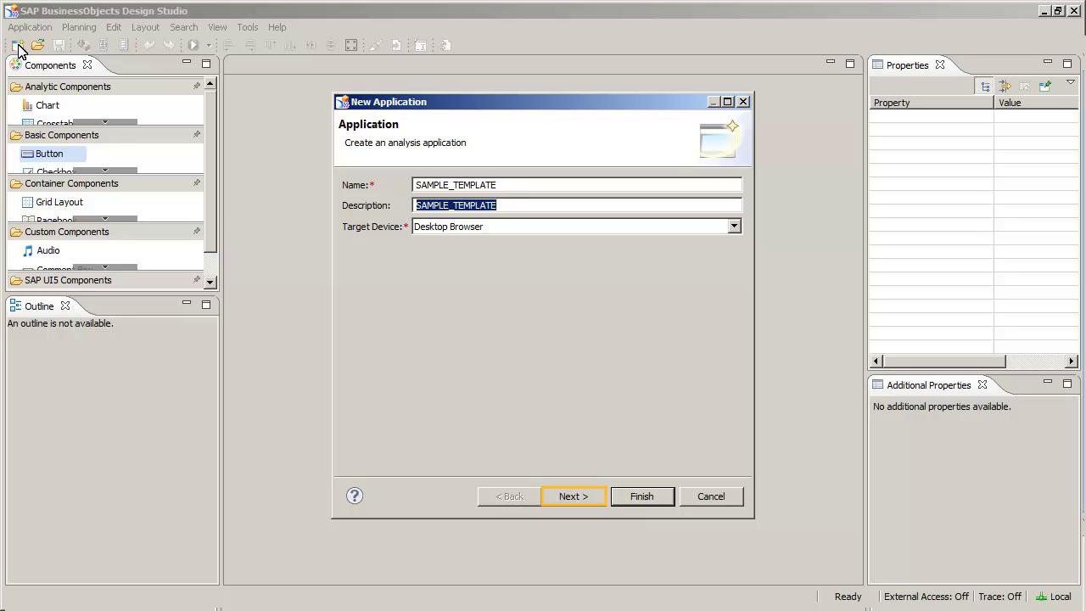
{"action": "left_click", "coordinate": [568, 498]}
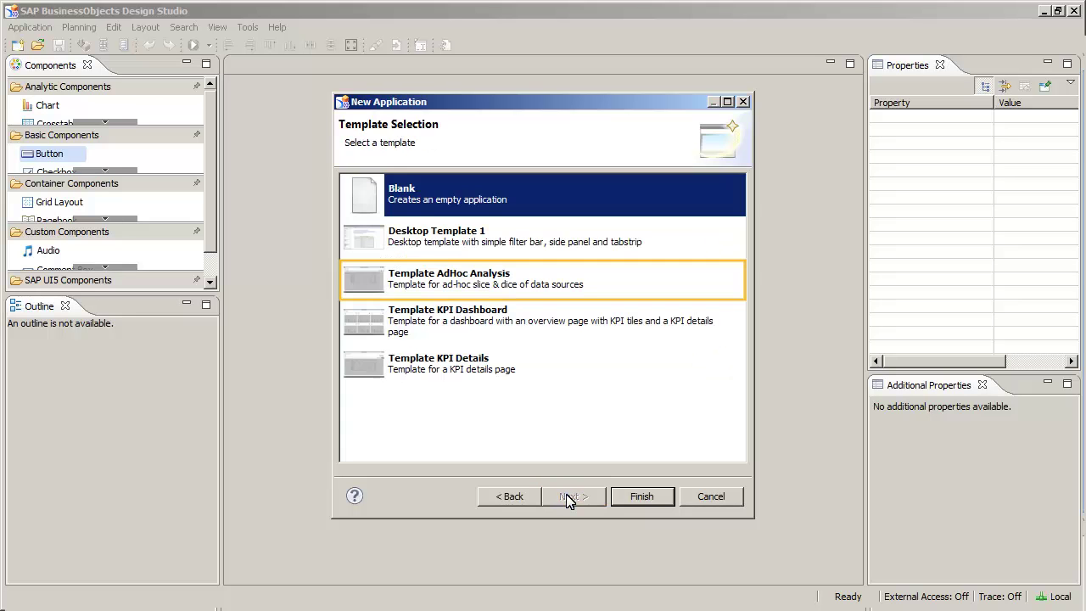
{"action": "left_click", "coordinate": [427, 275]}
{"action": "left_click", "coordinate": [625, 496]}
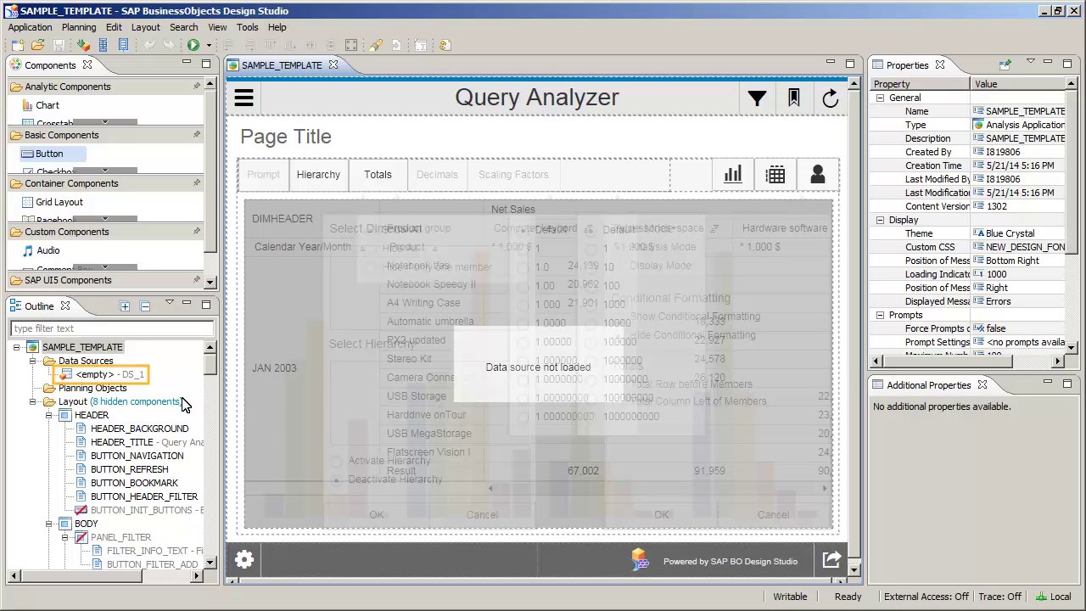
- Assign the query 0D_FC_NW_C01_Q0010_EX_ZEN from connection HBW to the empty data source DS_1
{"action": "left_click", "coordinate": [71, 376]}
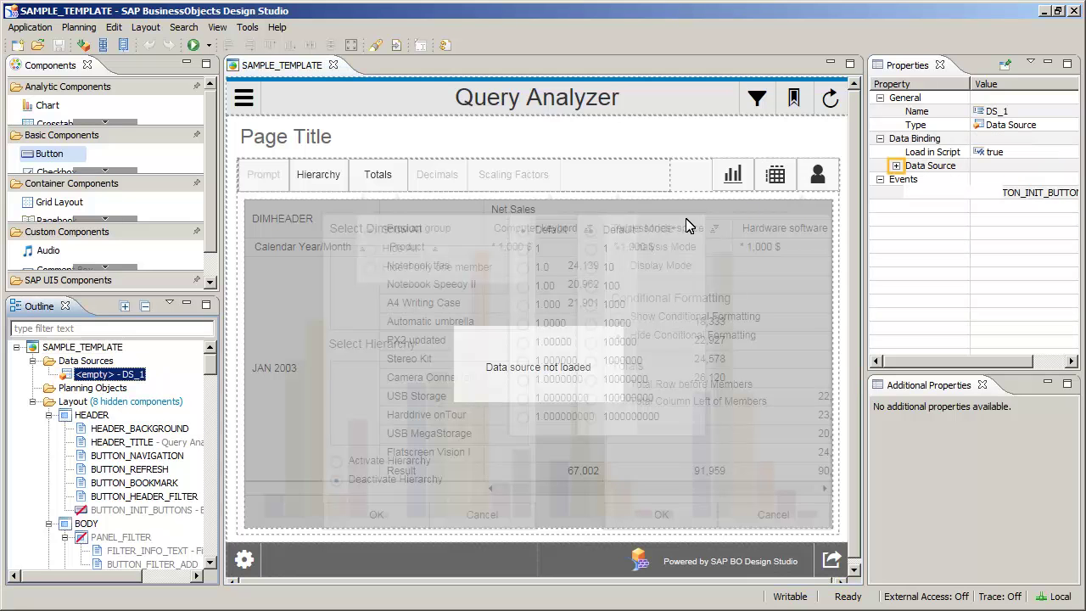
{"action": "left_click", "coordinate": [896, 166]}
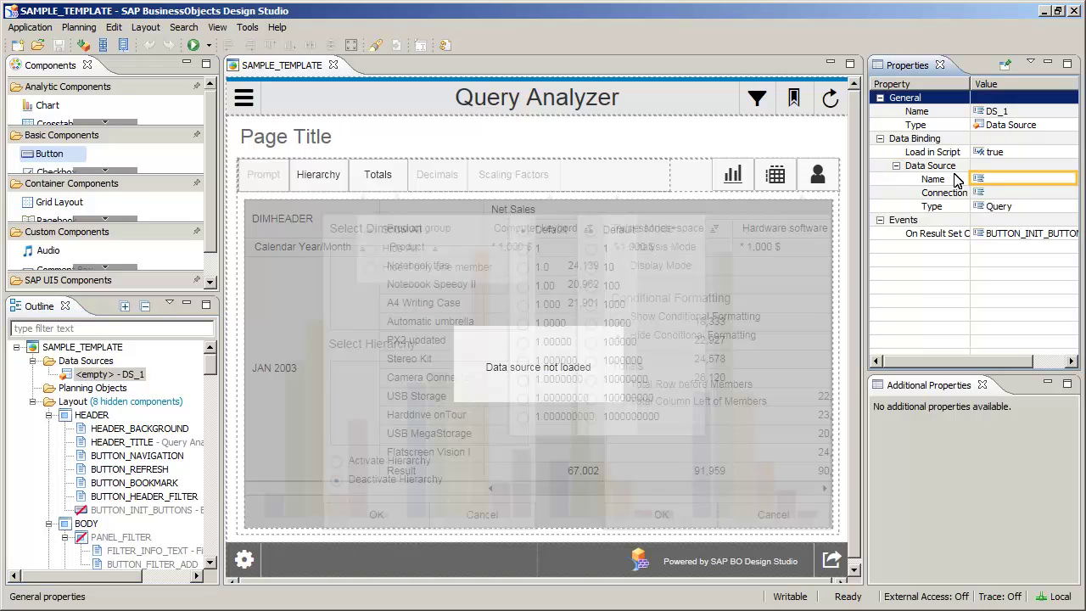
{"action": "left_click", "coordinate": [1001, 179]}
{"action": "left_click", "coordinate": [1066, 181]}
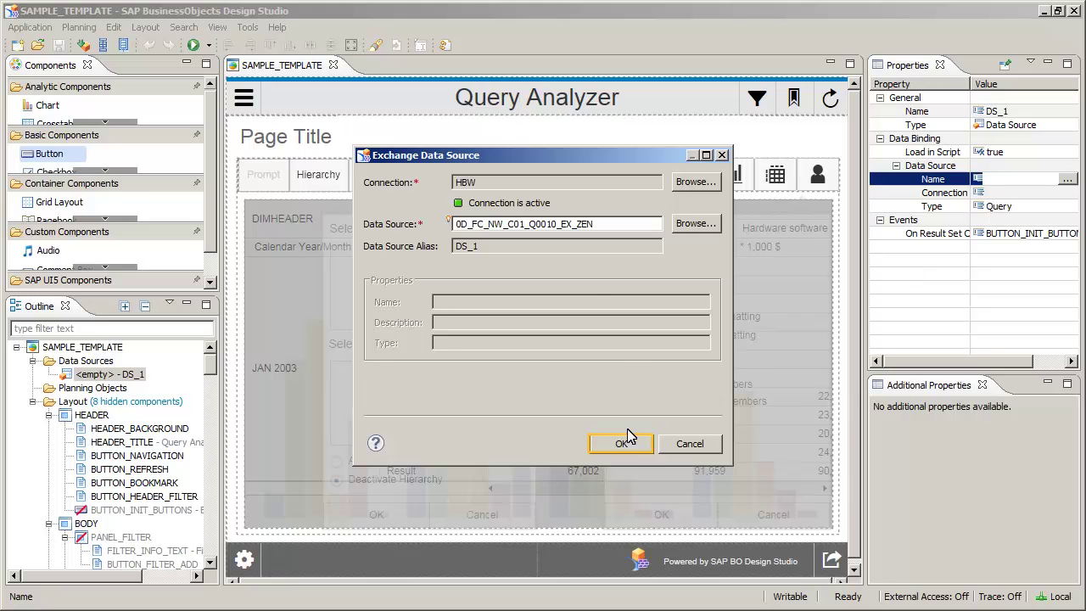
{"action": "left_click", "coordinate": [600, 444]}
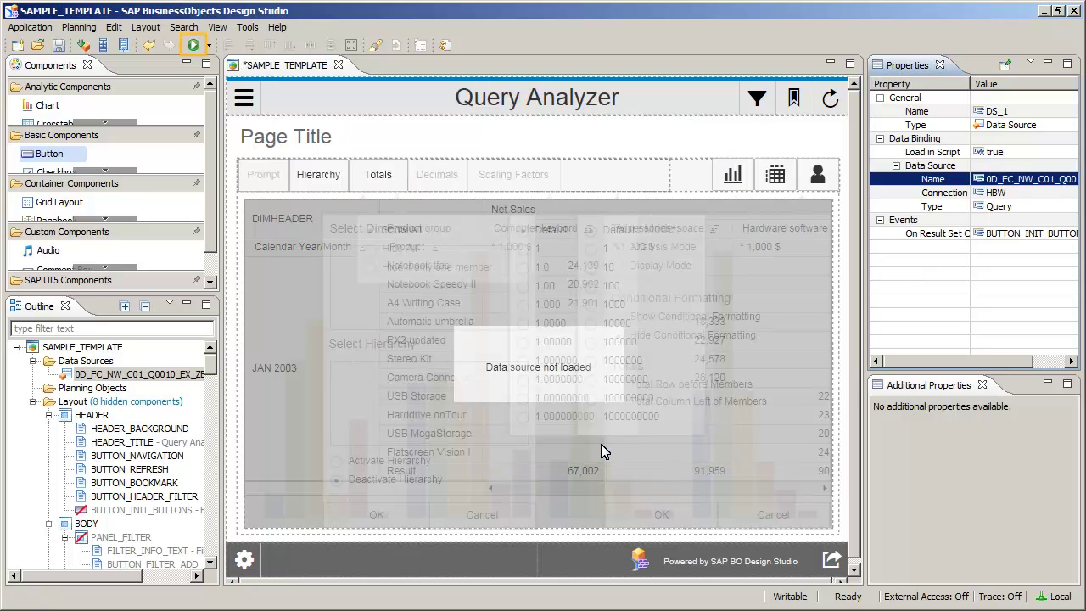
- Run the application in the browser and add the Country dimension to the table rows
{"action": "left_click", "coordinate": [193, 45]}
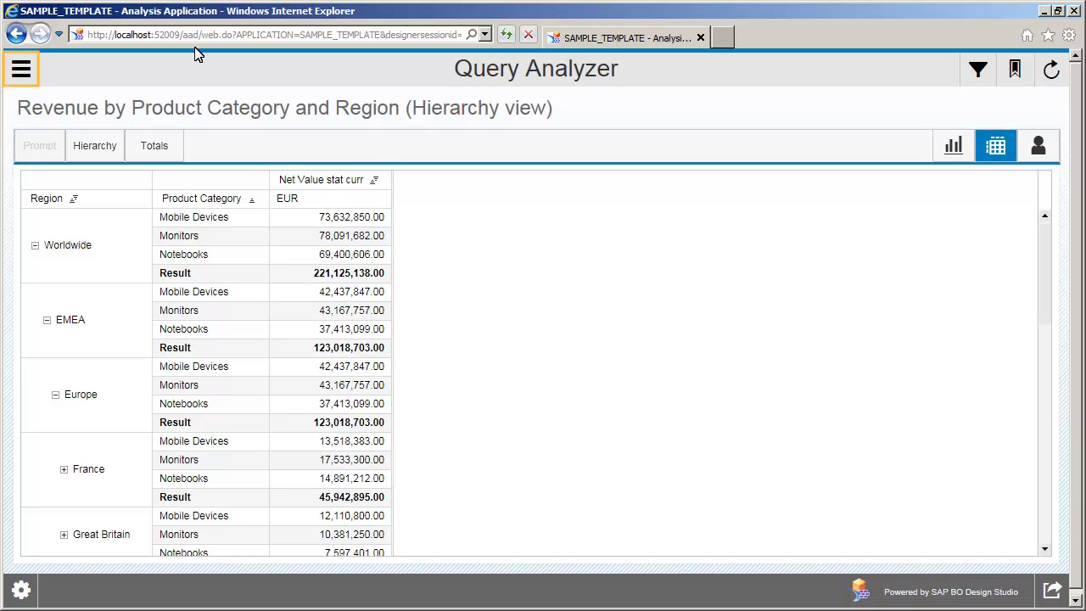
{"action": "left_click", "coordinate": [21, 71]}
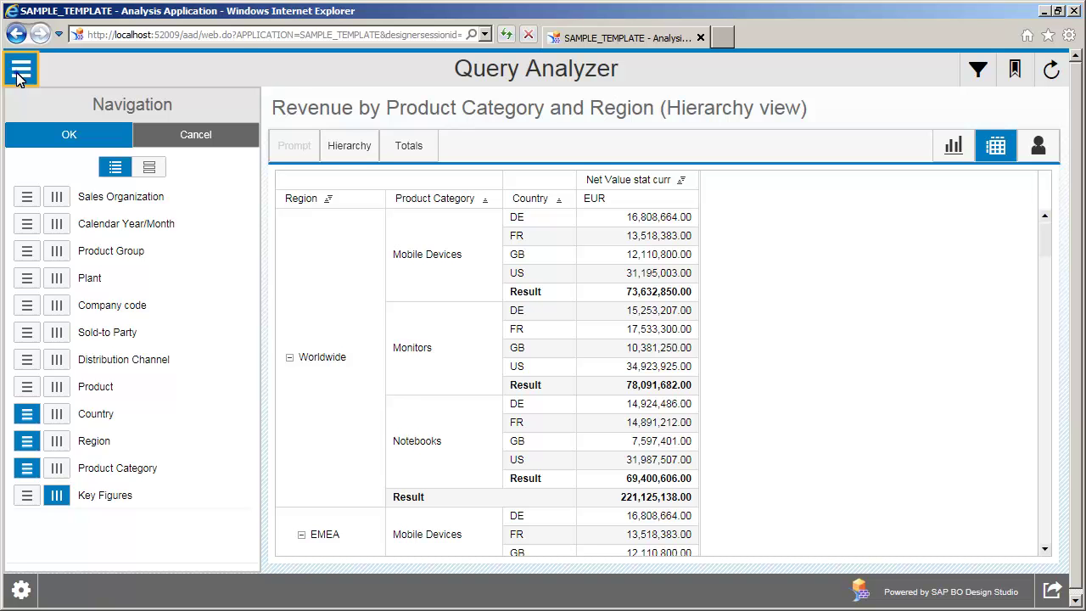
{"action": "left_click", "coordinate": [20, 71]}
- Deactivate the Regions Hierarchy of the Region dimension and set totals to hide if only one member
{"action": "left_click", "coordinate": [95, 148]}
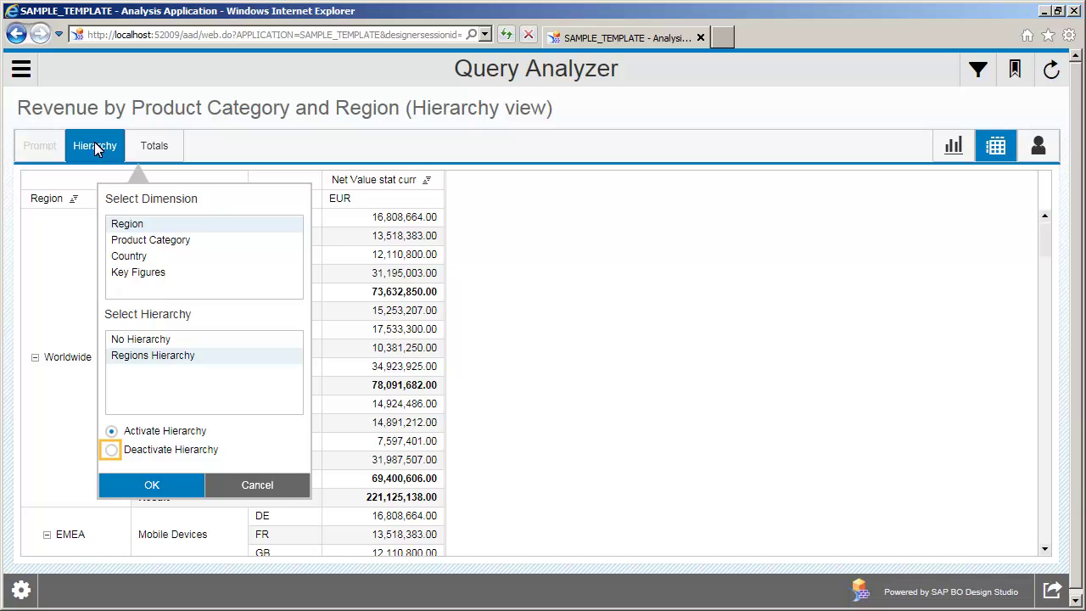
{"action": "left_click", "coordinate": [112, 450]}
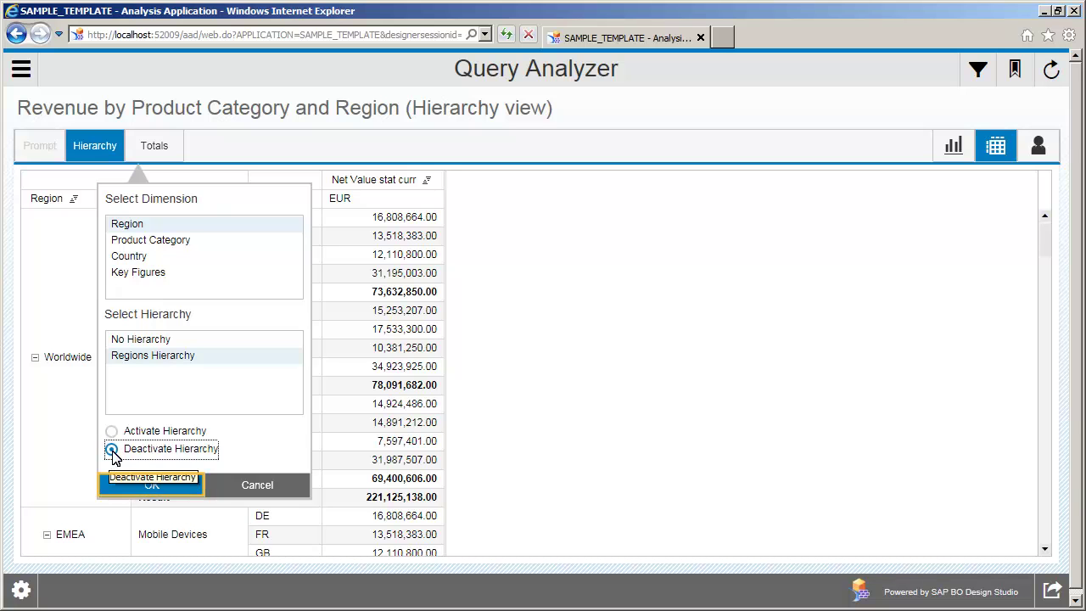
{"action": "left_click", "coordinate": [149, 485]}
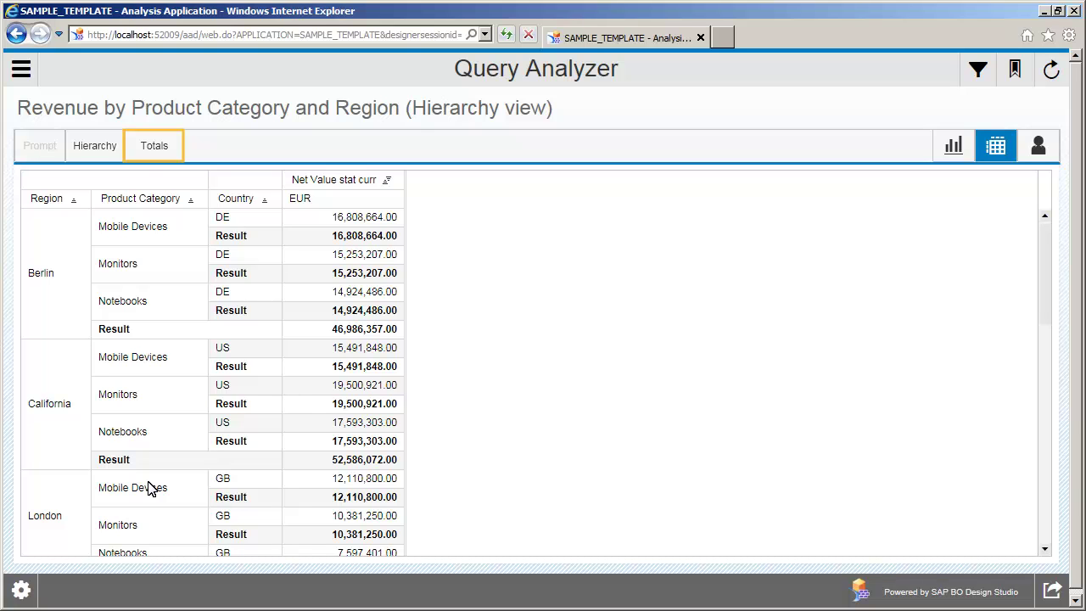
{"action": "left_click", "coordinate": [148, 147]}
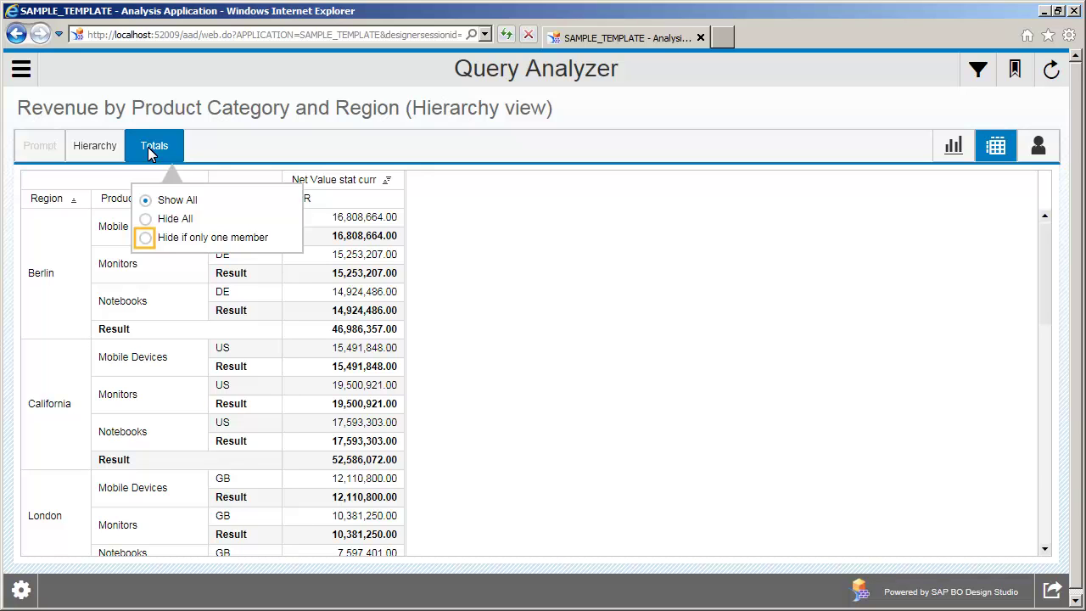
{"action": "left_click", "coordinate": [149, 238]}
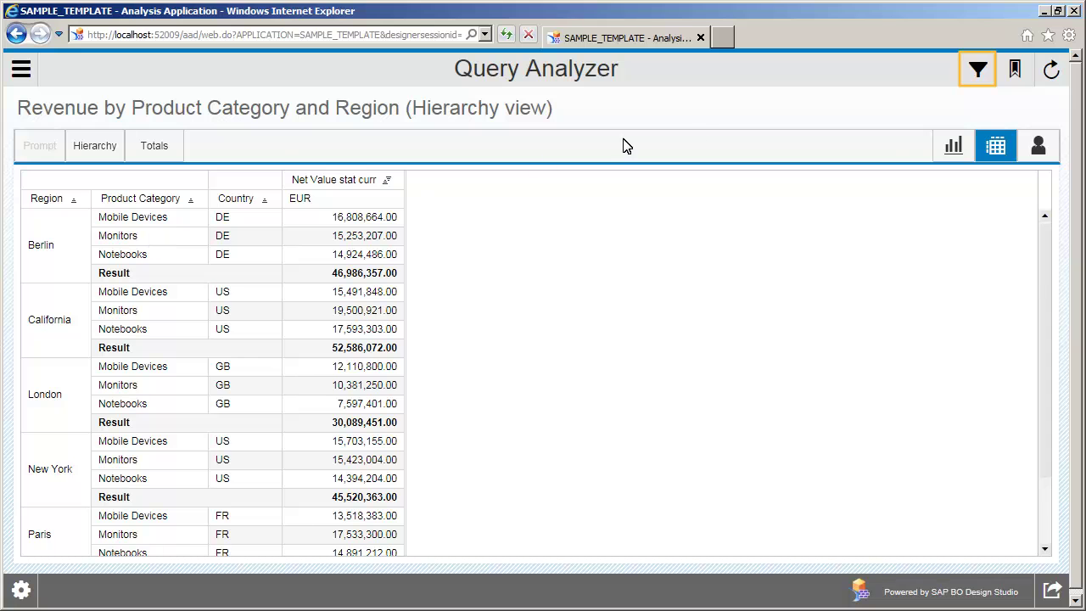
- Filter the Country dimension to the member US
{"action": "left_click", "coordinate": [975, 70]}
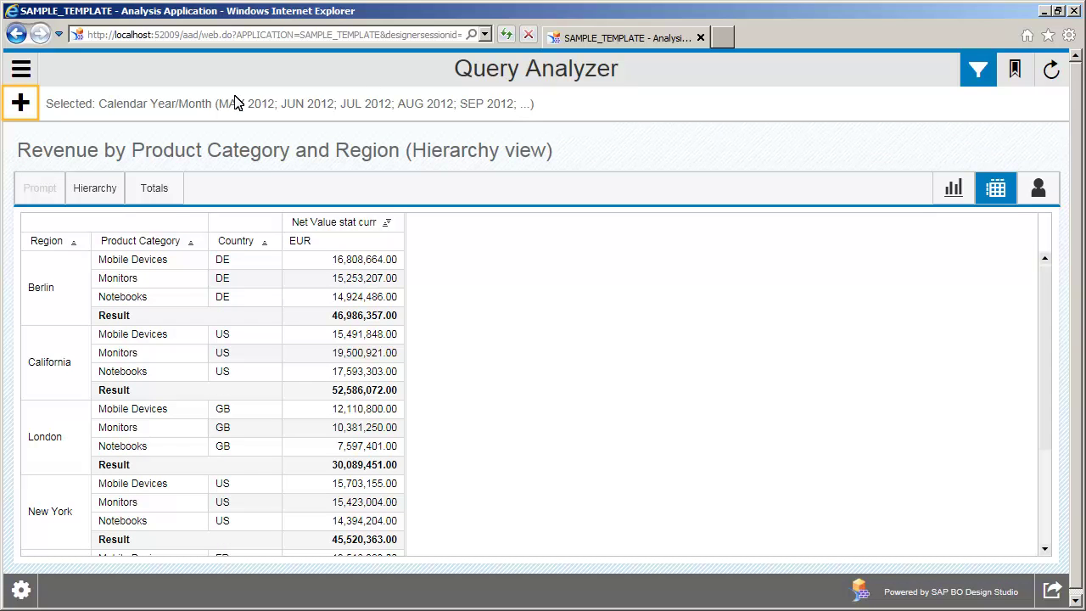
{"action": "left_click", "coordinate": [20, 104]}
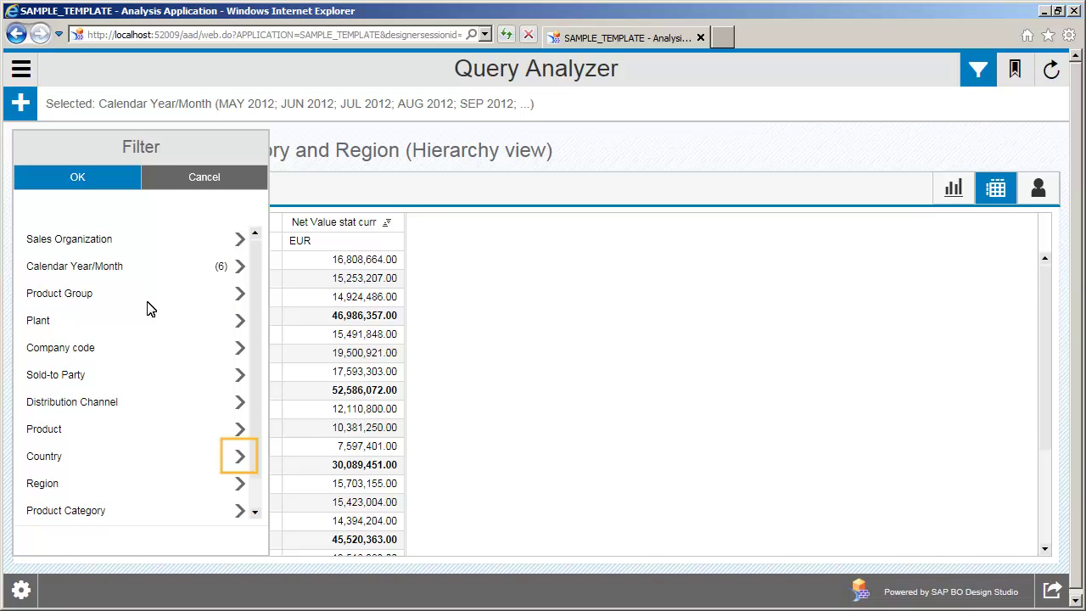
{"action": "left_click", "coordinate": [241, 456]}
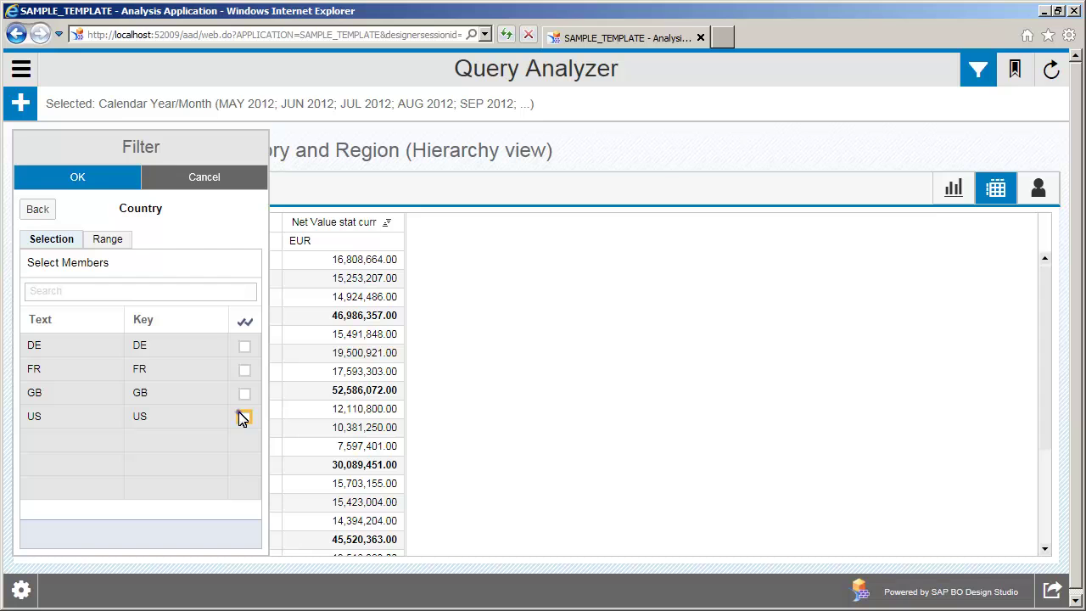
{"action": "left_click", "coordinate": [243, 416]}
{"action": "left_click", "coordinate": [71, 180]}
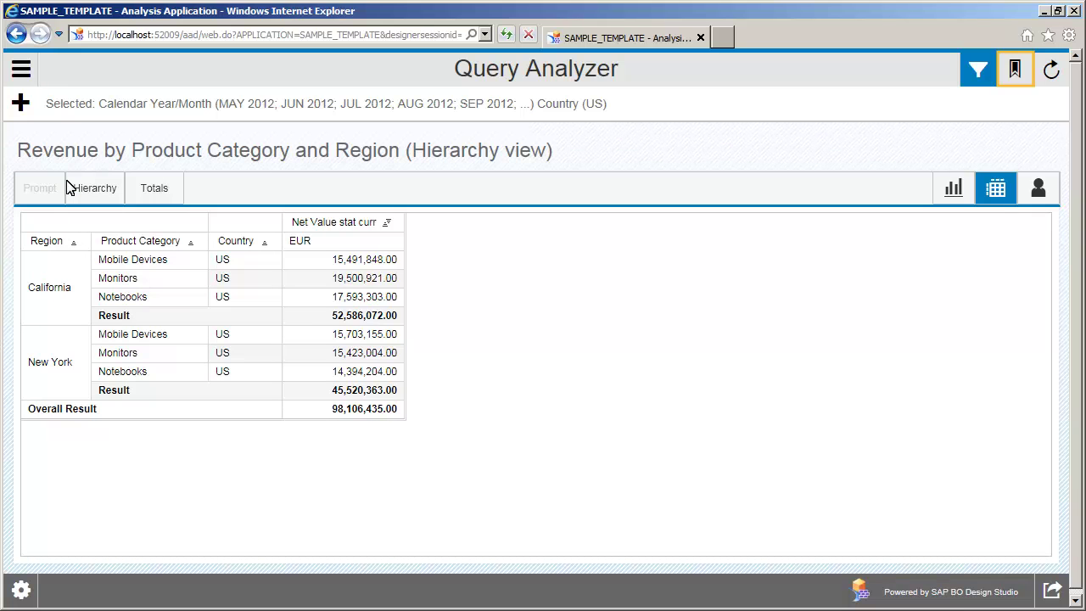
- Create a bookmark named "US Revenue" for the filtered view and check it in the bookmark selection
{"action": "left_click", "coordinate": [1015, 76]}
{"action": "type", "text": "US Revenue"}
{"action": "left_click", "coordinate": [858, 299]}
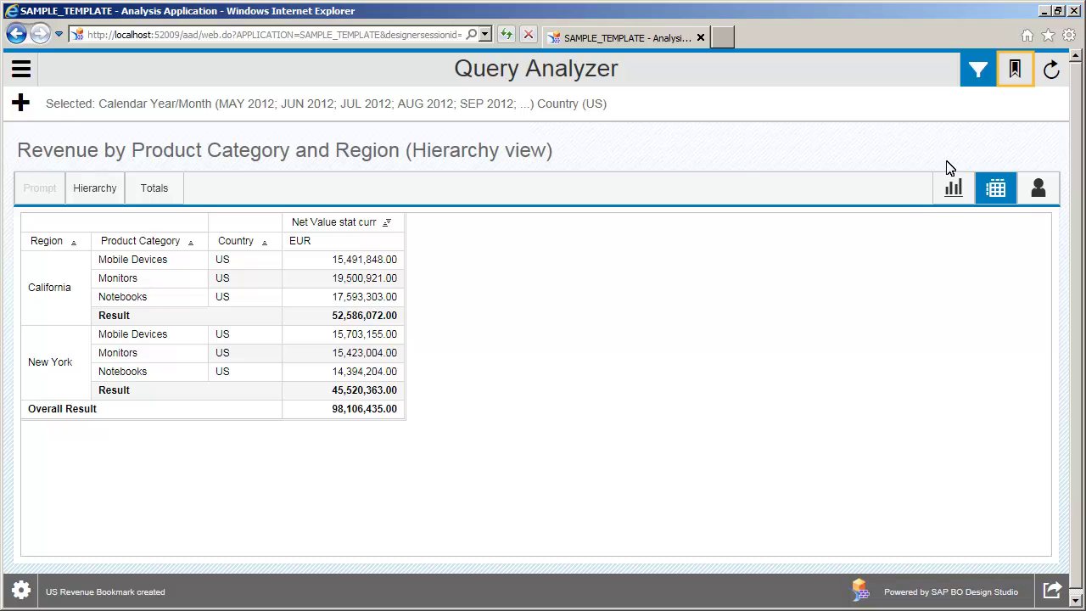
{"action": "left_click", "coordinate": [1016, 70]}
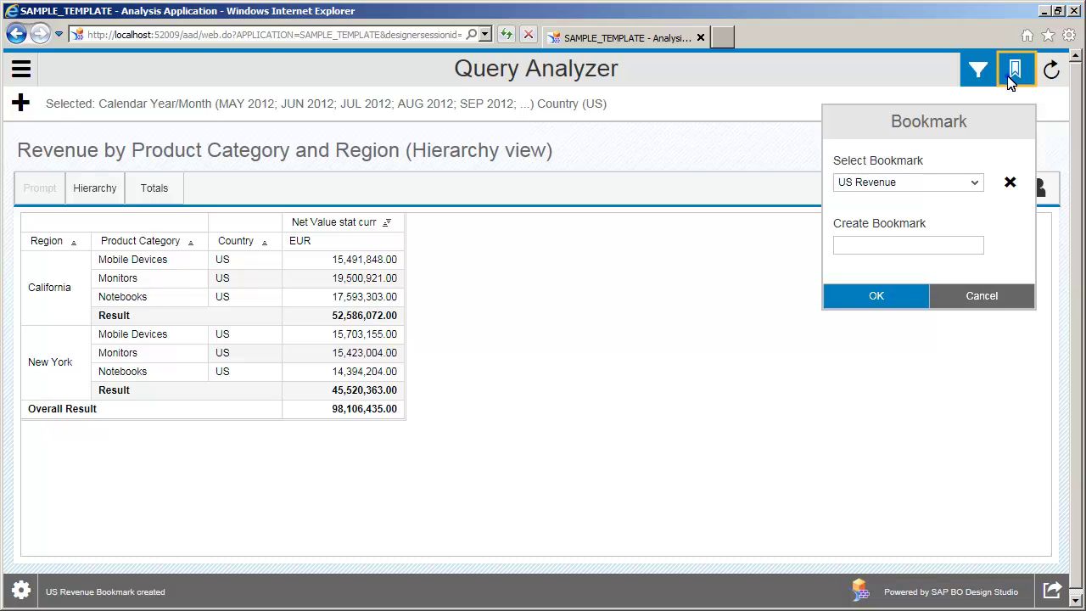
{"action": "left_click", "coordinate": [1009, 80]}
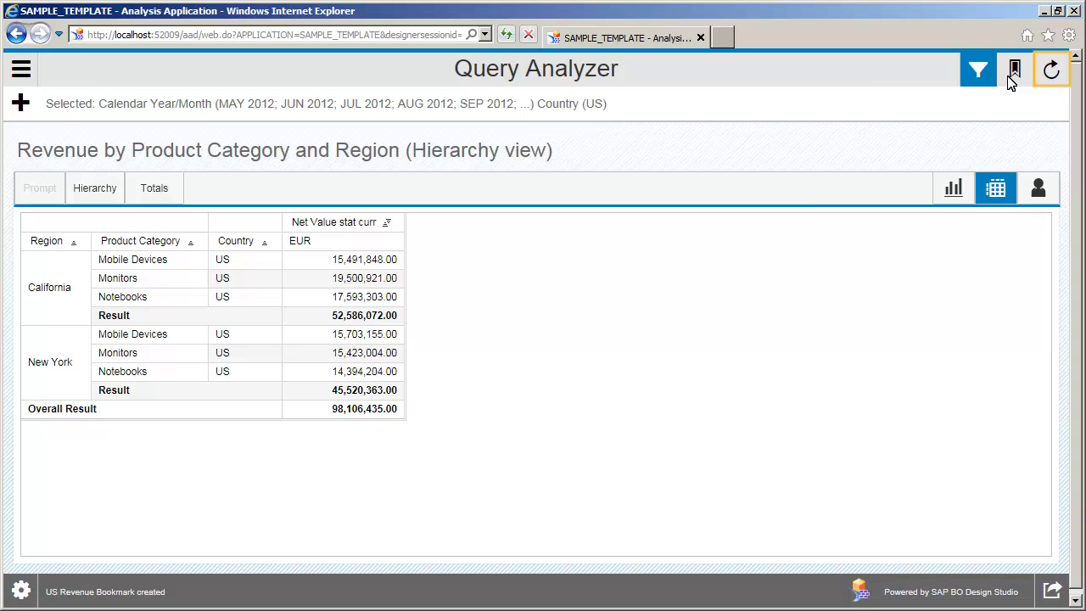
- Reload the data, view it as a chart and return to the table view
{"action": "left_click", "coordinate": [1050, 72]}
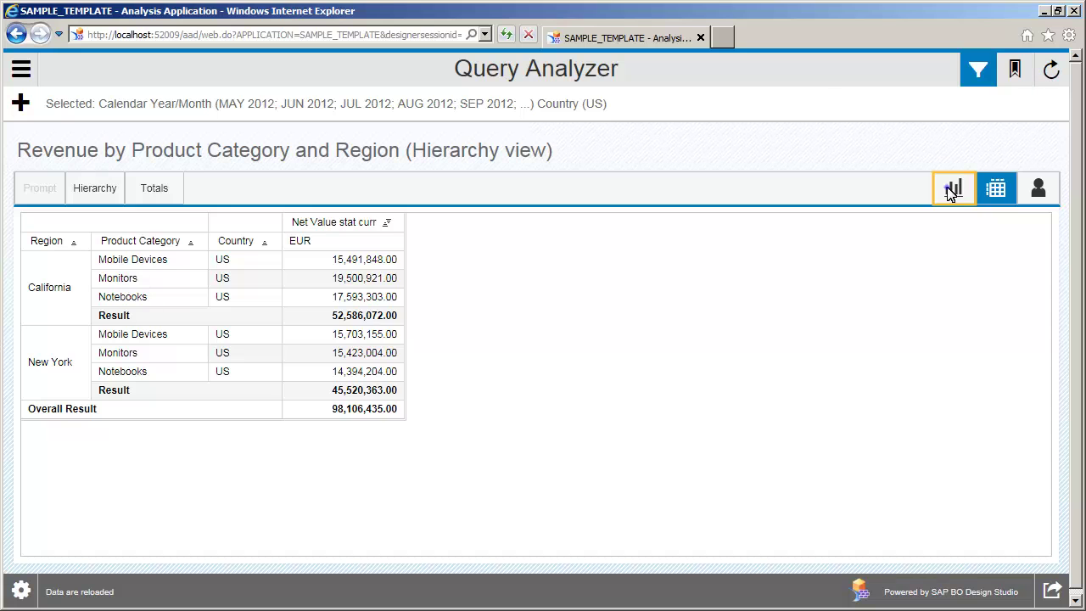
{"action": "left_click", "coordinate": [952, 189]}
{"action": "left_click", "coordinate": [996, 189]}
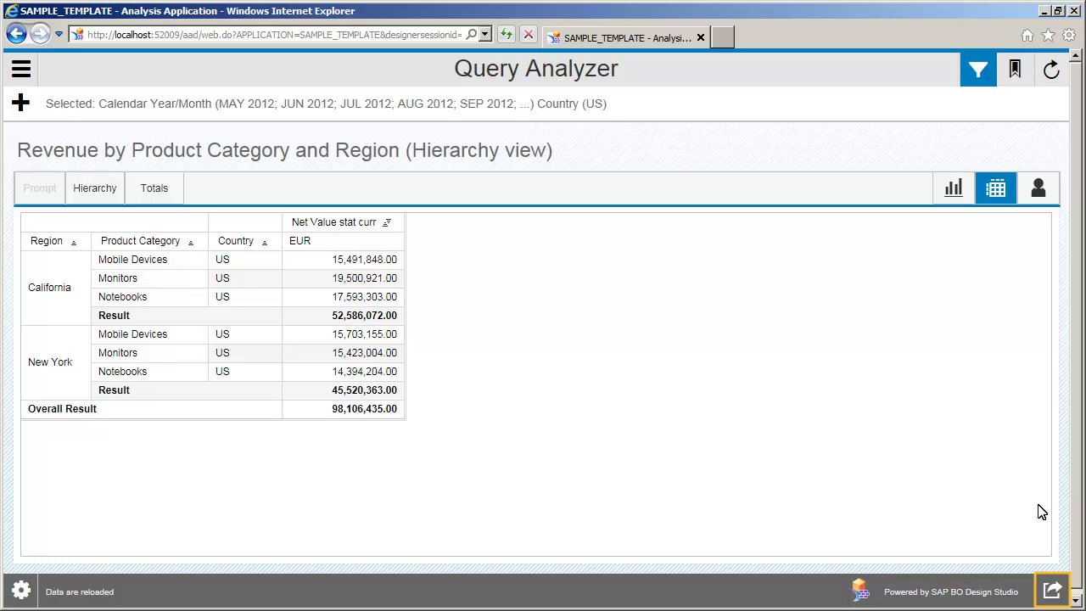
- Review the available export and sharing options and the settings for information and the initial view
{"action": "left_click", "coordinate": [1051, 585]}
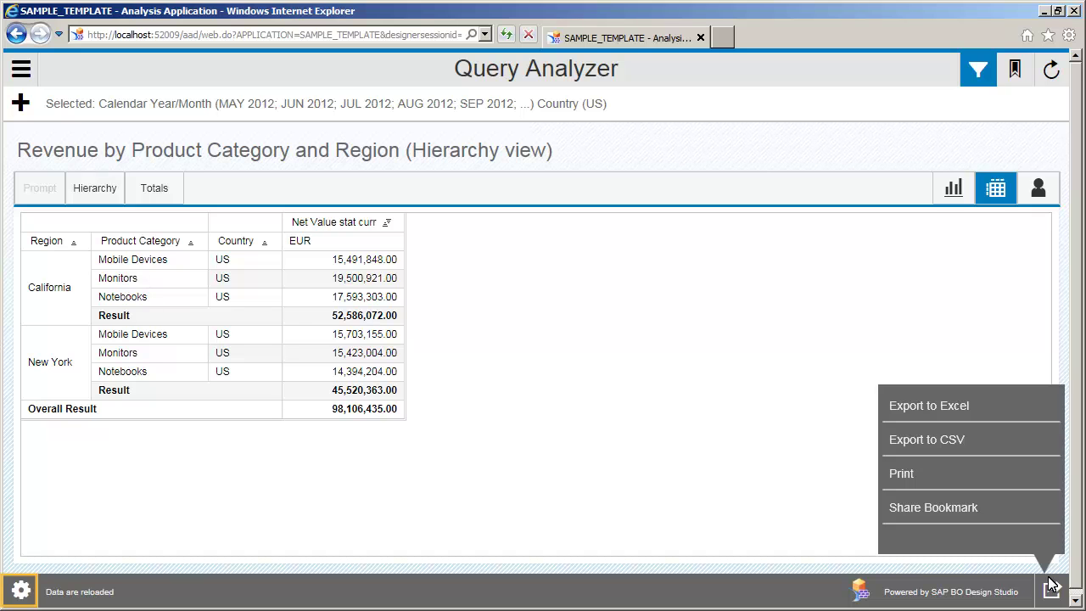
{"action": "left_click", "coordinate": [22, 591]}
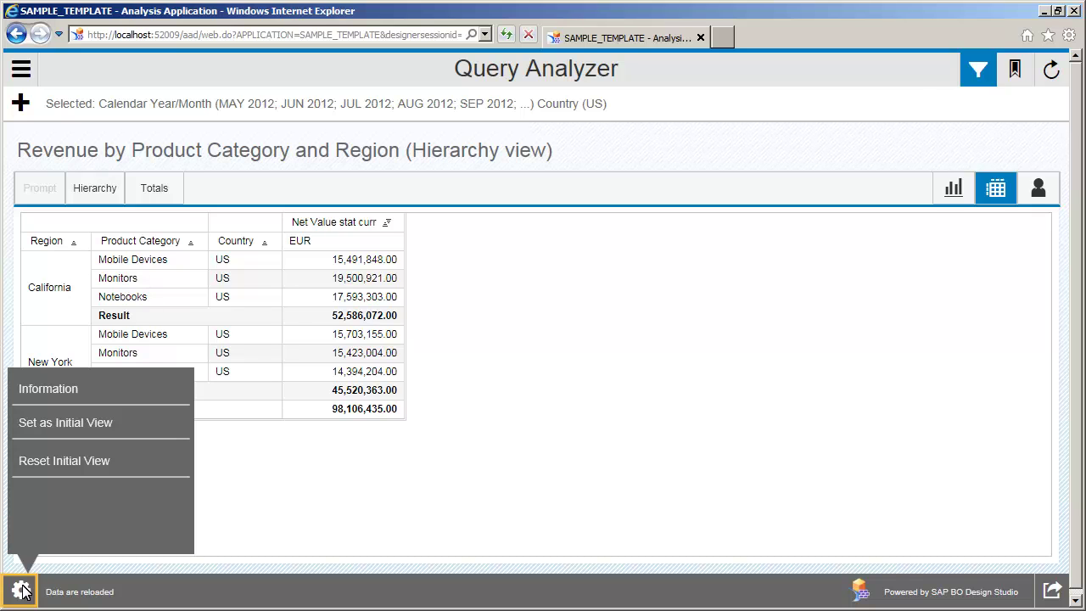
{"action": "left_click", "coordinate": [19, 590]}
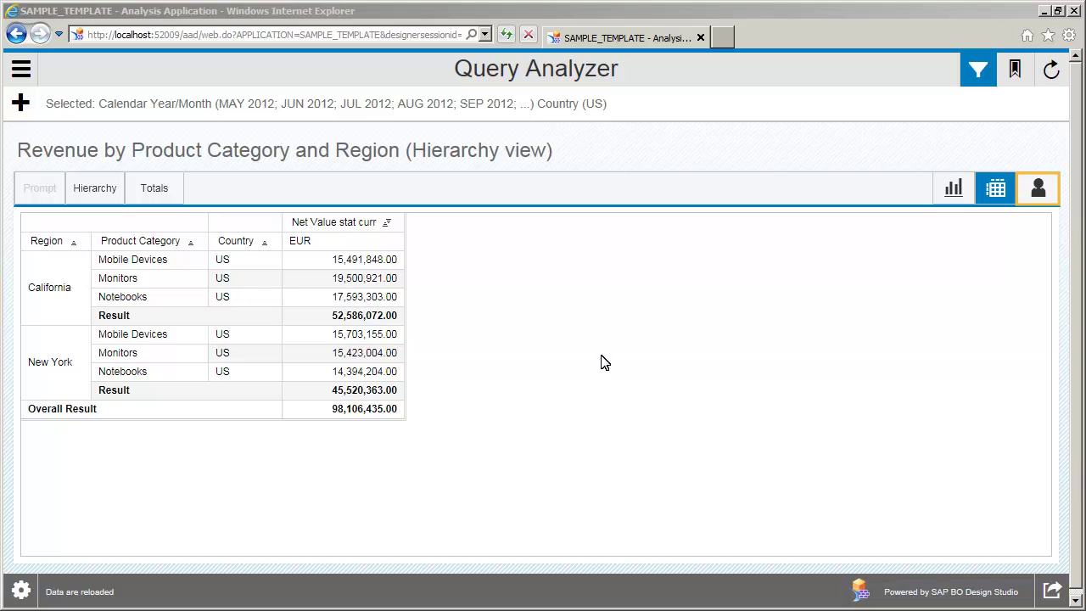
- Turn on Show Conditional Formatting for the table in its personalization settings
{"action": "left_click", "coordinate": [1033, 191]}
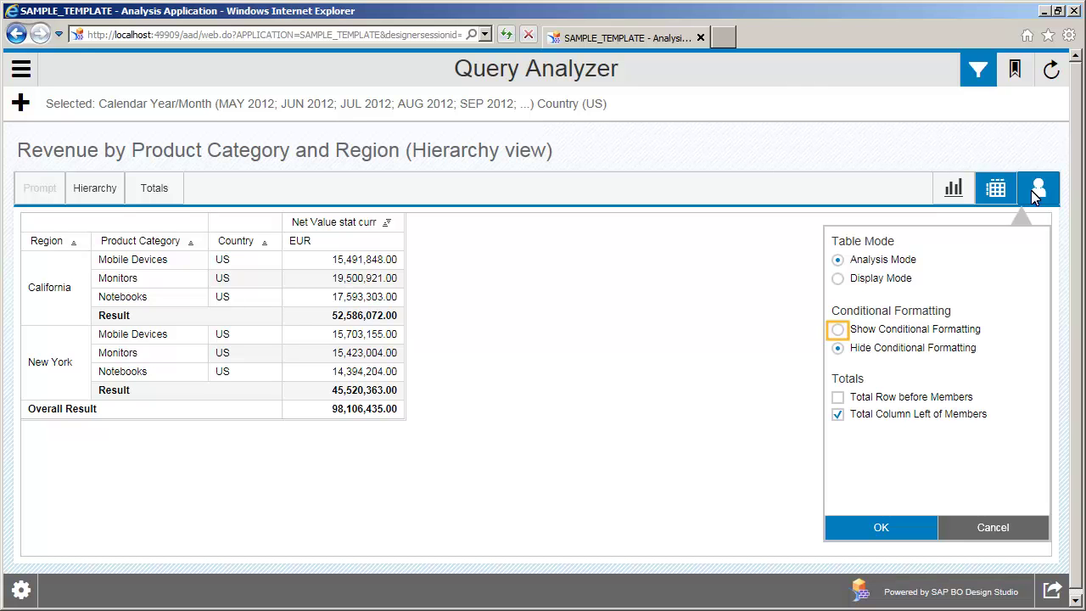
{"action": "left_click", "coordinate": [837, 330]}
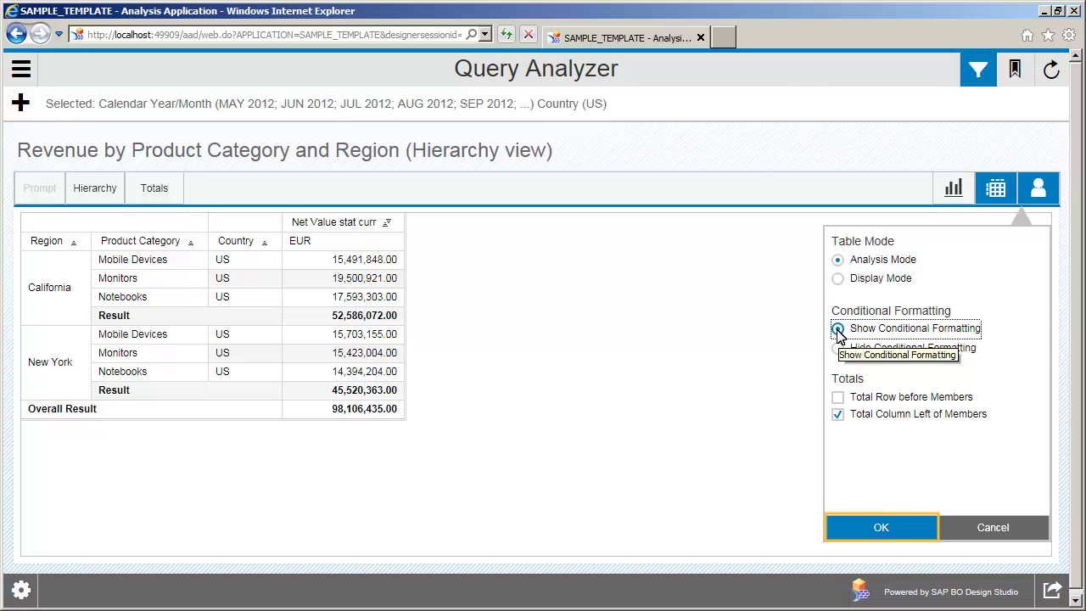
{"action": "left_click", "coordinate": [880, 527]}
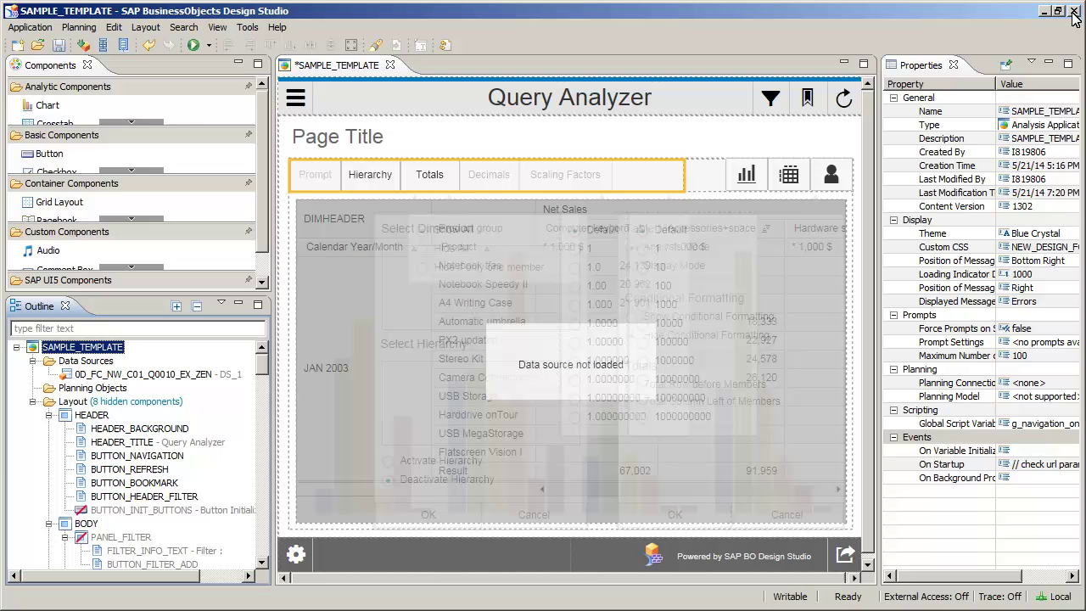
- Close the browser preview and set the Visible property of BUTTON_DECIMALS to true in Design Studio
{"action": "left_click", "coordinate": [1073, 11]}
{"action": "left_click", "coordinate": [485, 184]}
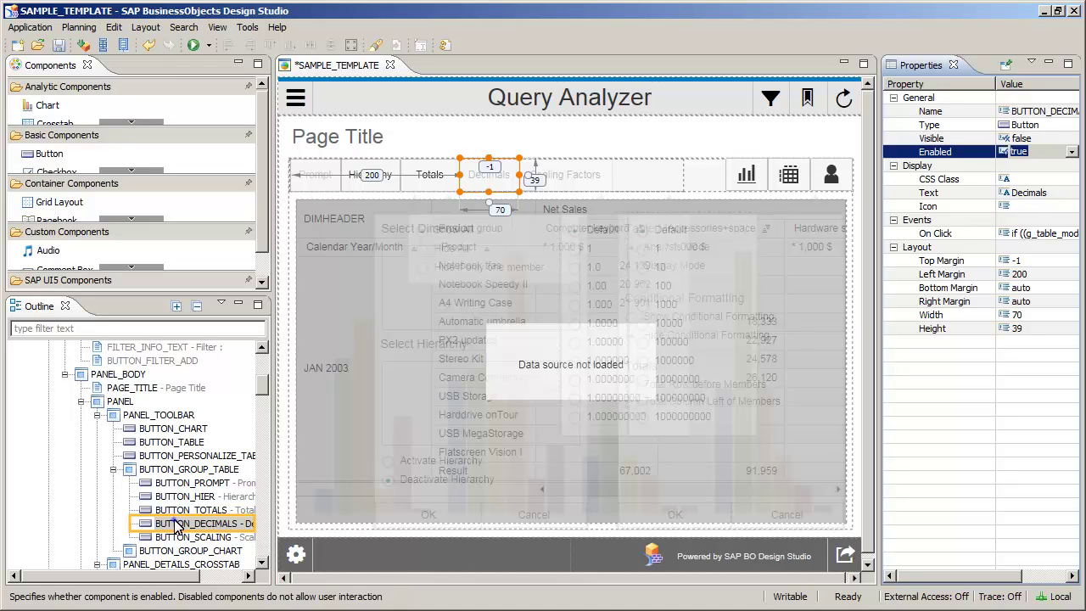
{"action": "key", "text": "Up"}
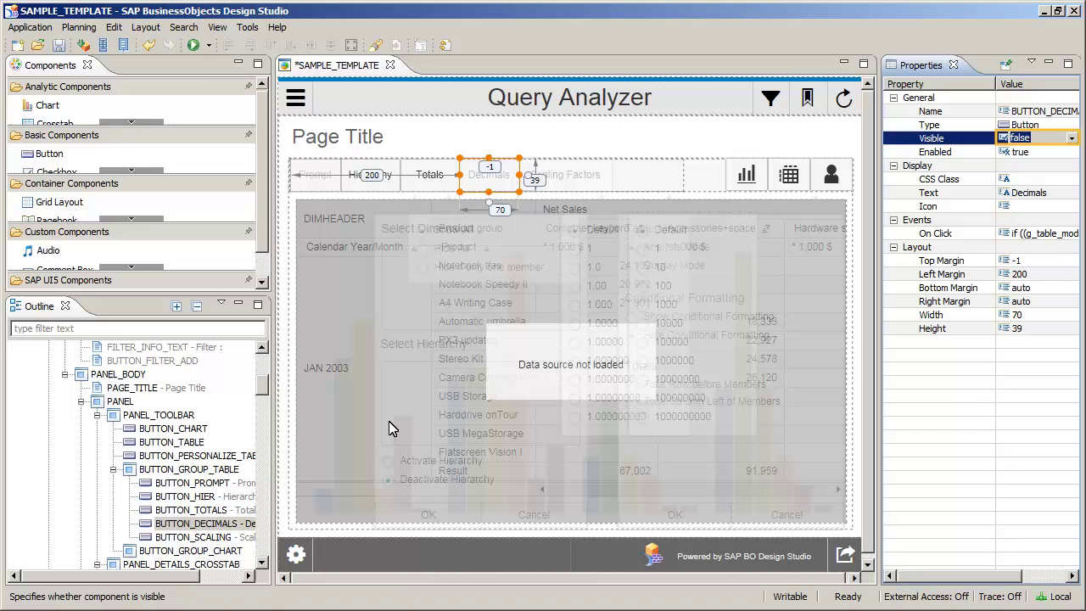
{"action": "left_click", "coordinate": [1007, 146]}
{"action": "left_click", "coordinate": [1024, 163]}
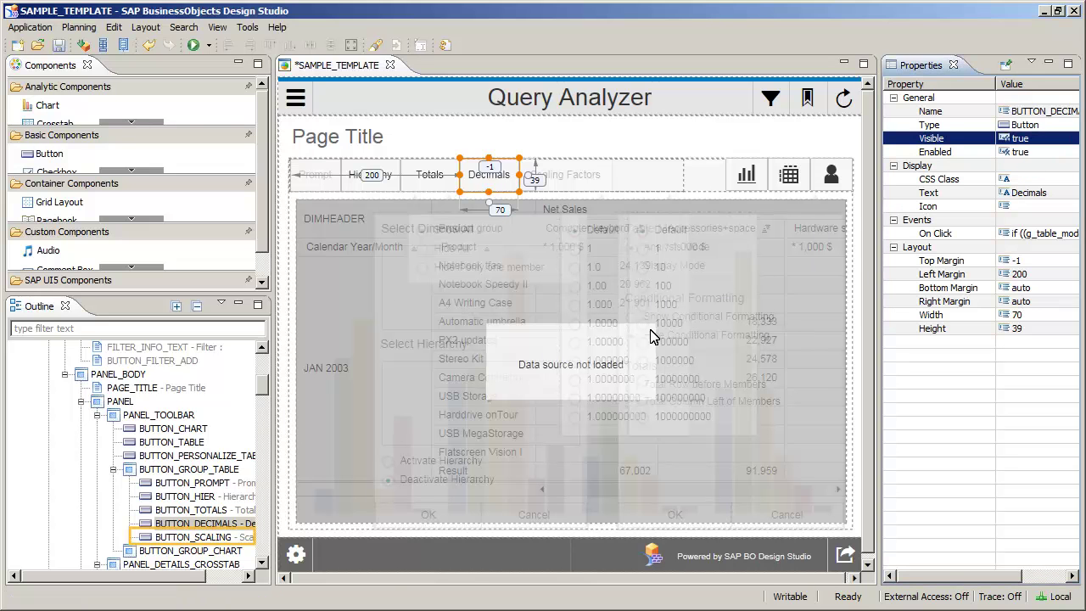
- Set the Visible property of BUTTON_SCALING to true
{"action": "left_click", "coordinate": [193, 539]}
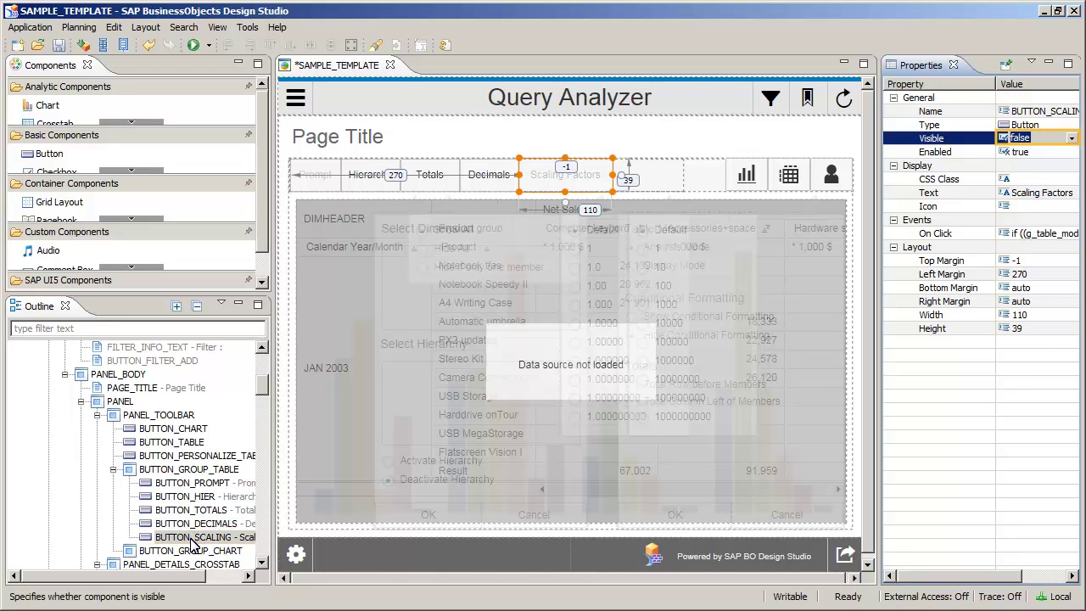
{"action": "left_click", "coordinate": [1014, 144]}
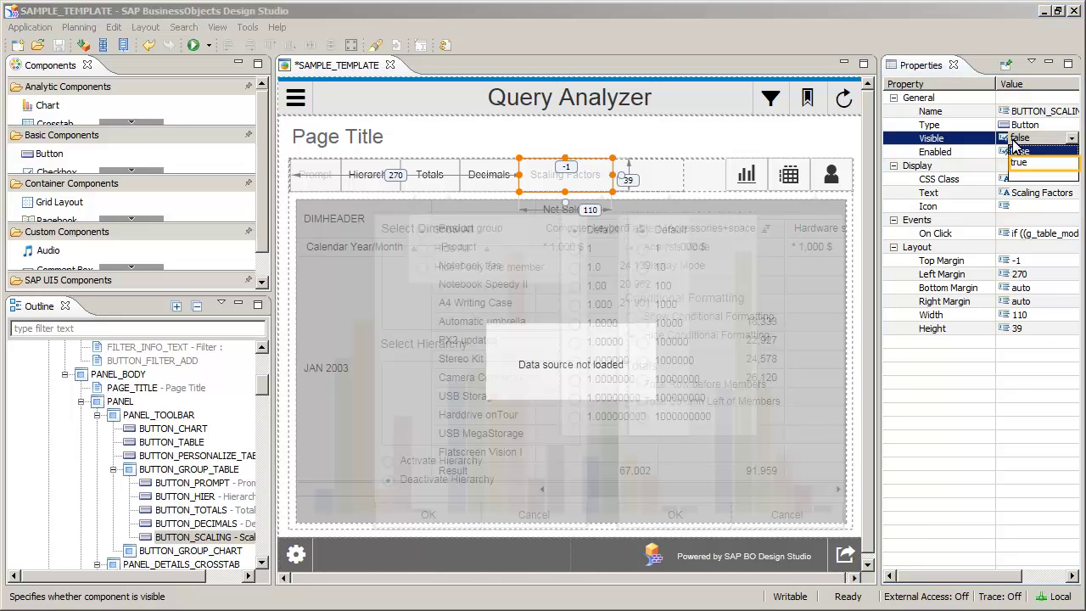
{"action": "left_click", "coordinate": [1020, 164]}
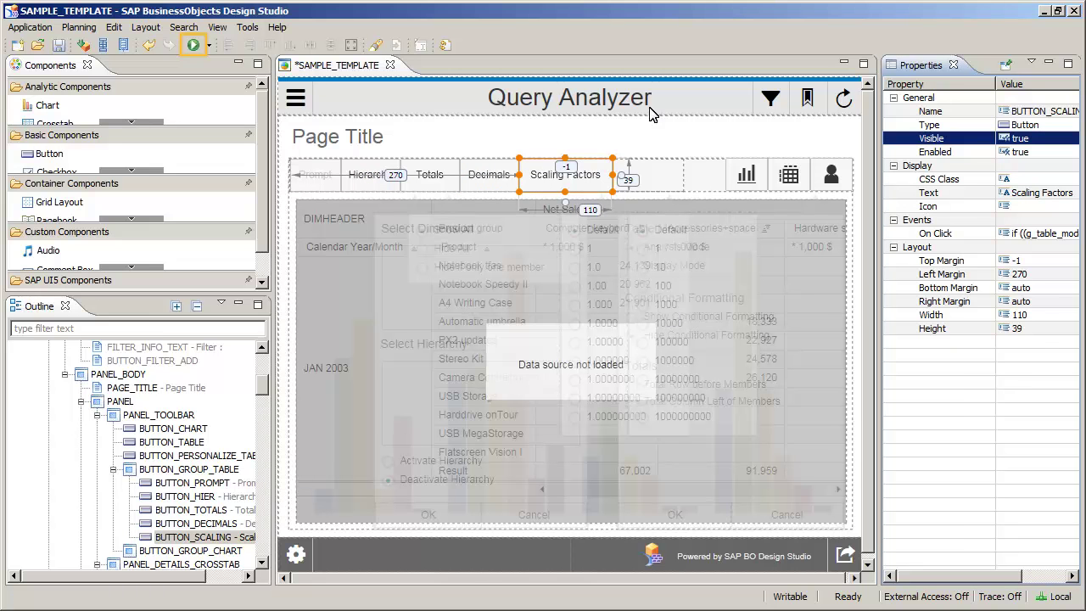
- Run the application in the browser and set the table's decimals to 1 and its scaling factor to 1000
{"action": "left_click", "coordinate": [193, 45]}
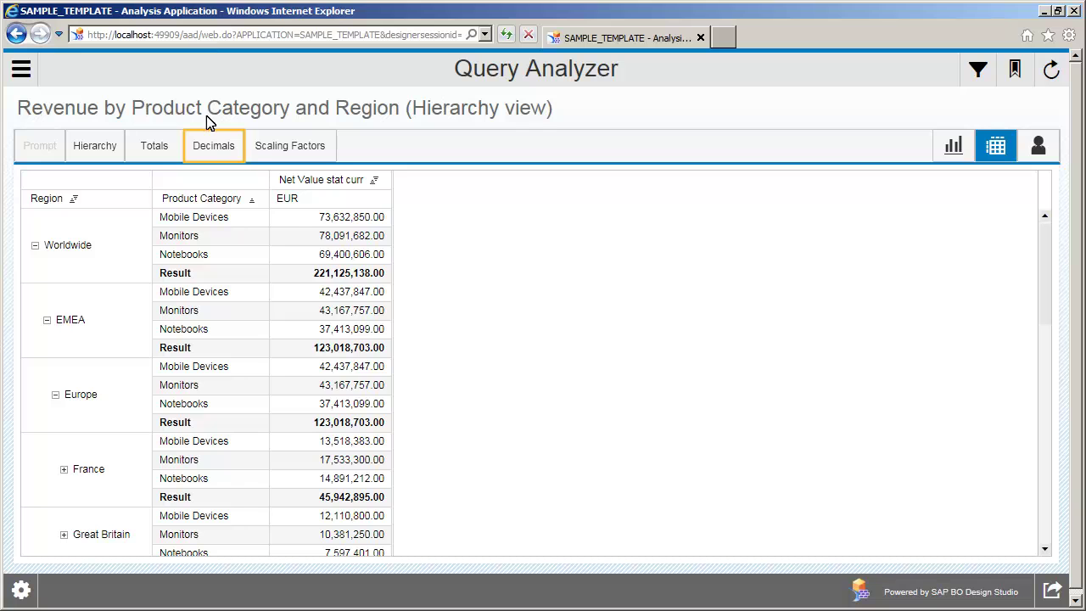
{"action": "left_click", "coordinate": [213, 152]}
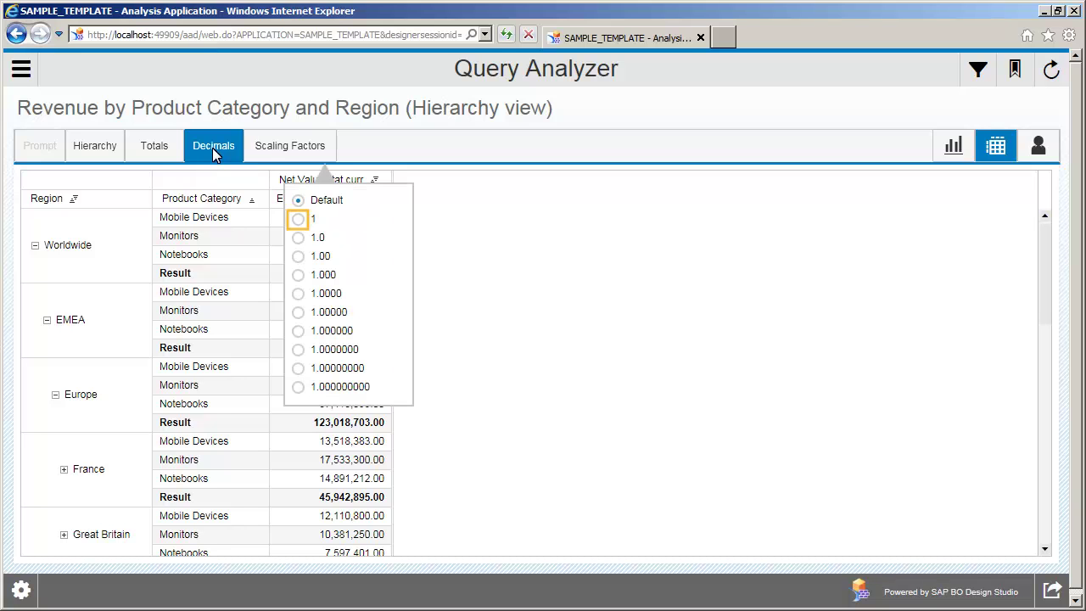
{"action": "left_click", "coordinate": [297, 218]}
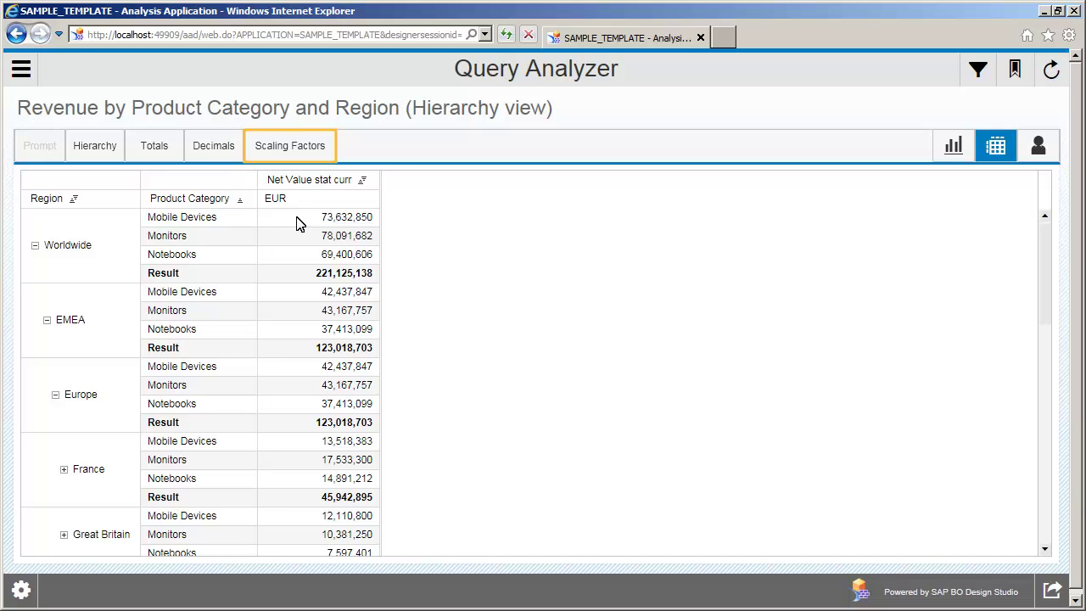
{"action": "left_click", "coordinate": [288, 149]}
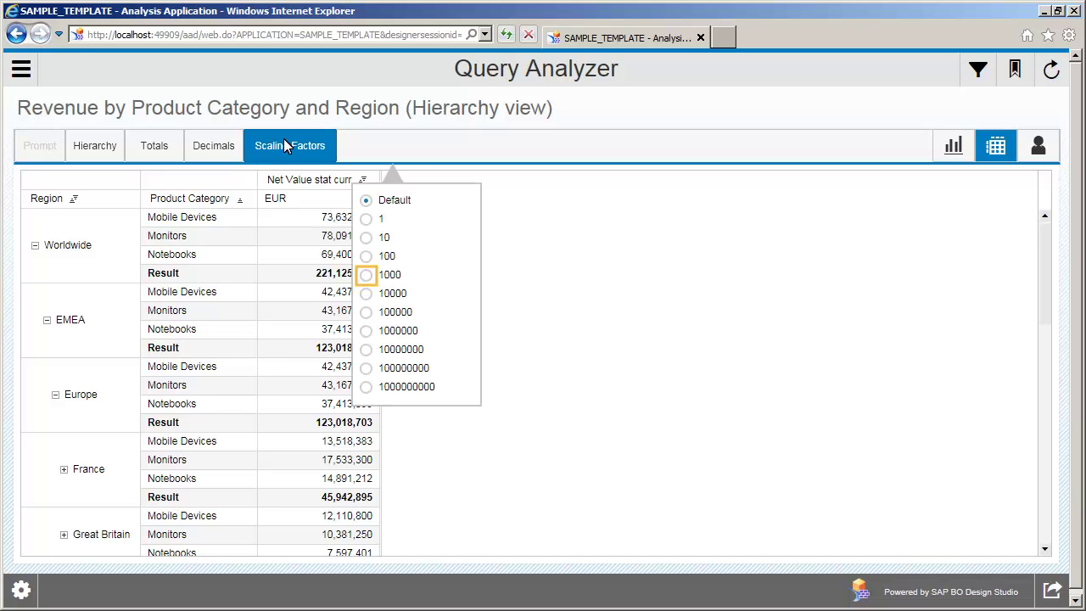
{"action": "left_click", "coordinate": [365, 274]}
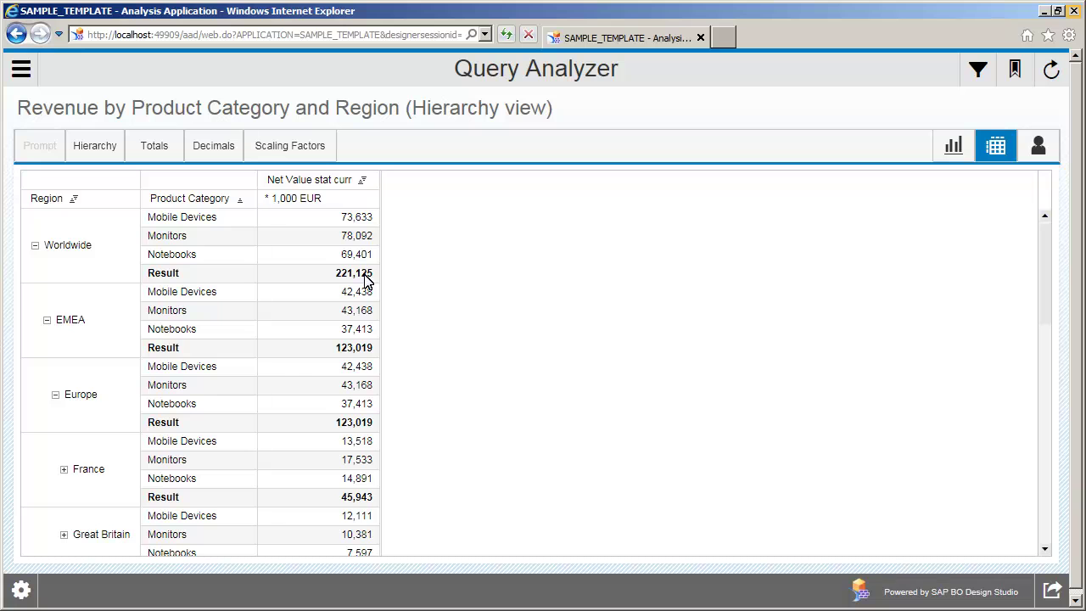
- Close the browser preview, return to Design Studio and review the global script variables of SAMPLE_TEMPLATE
{"action": "left_click", "coordinate": [1074, 12]}
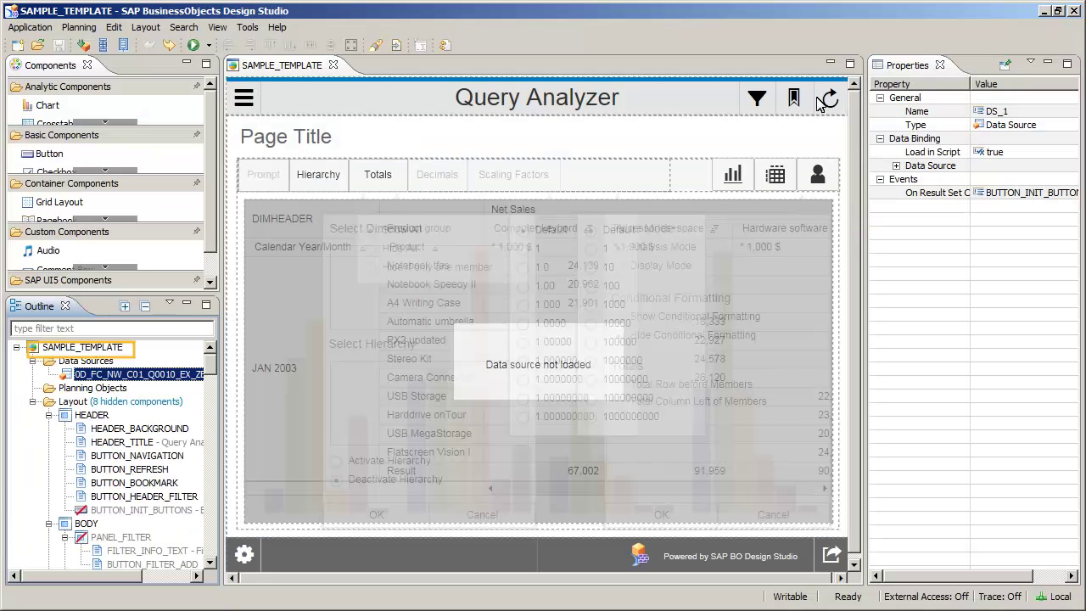
{"action": "left_click", "coordinate": [80, 348]}
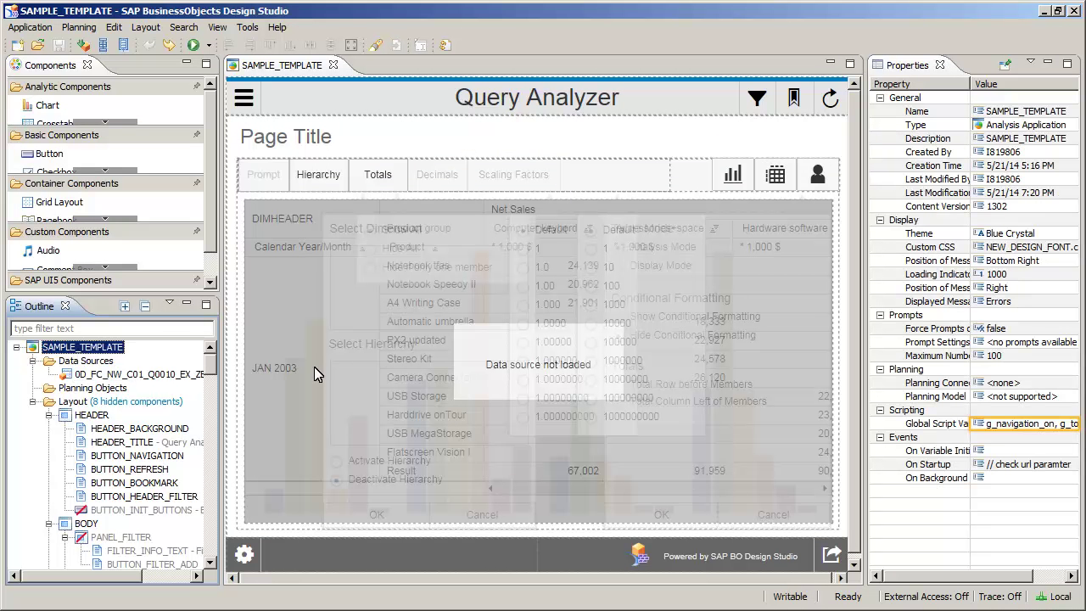
{"action": "left_click", "coordinate": [1000, 429]}
{"action": "left_click", "coordinate": [1067, 423]}
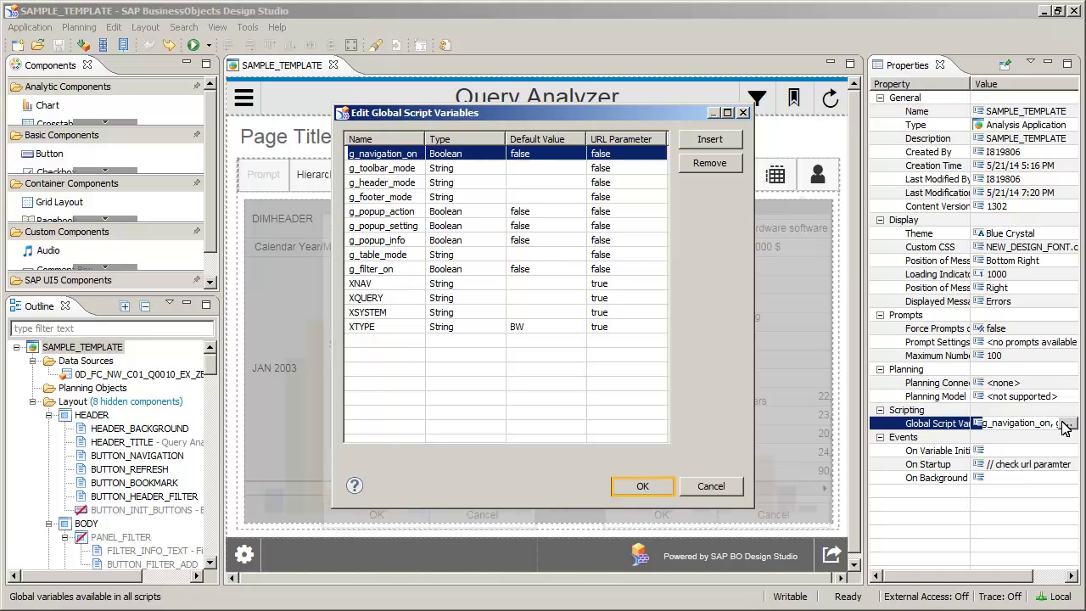
{"action": "left_click", "coordinate": [640, 487]}
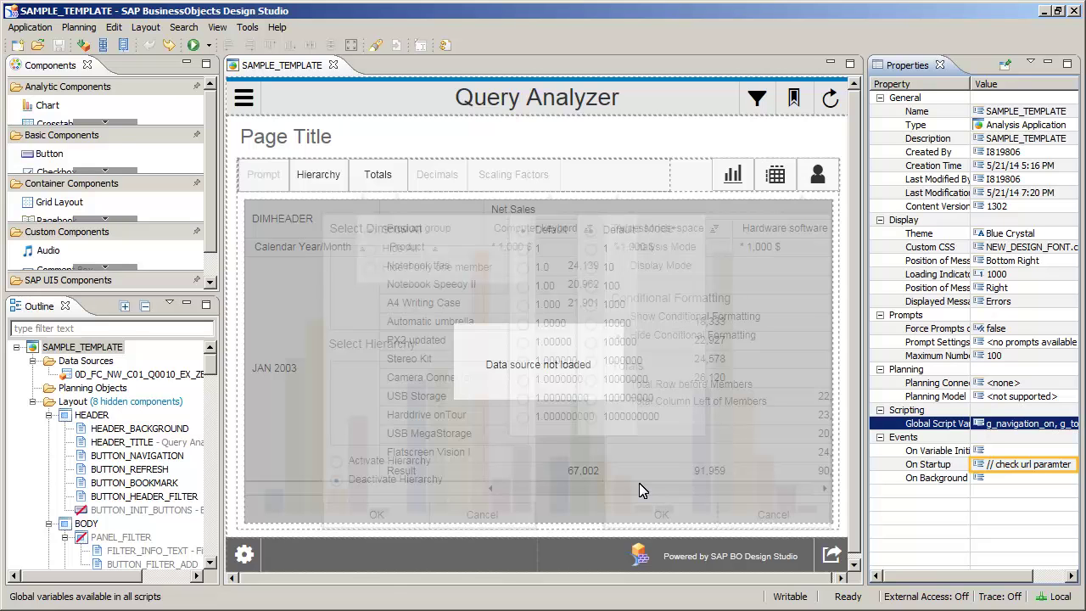
- Review the On Startup script of SAMPLE_TEMPLATE that checks the URL parameters and sets the data source
{"action": "left_click", "coordinate": [990, 466]}
{"action": "left_click", "coordinate": [1066, 466]}
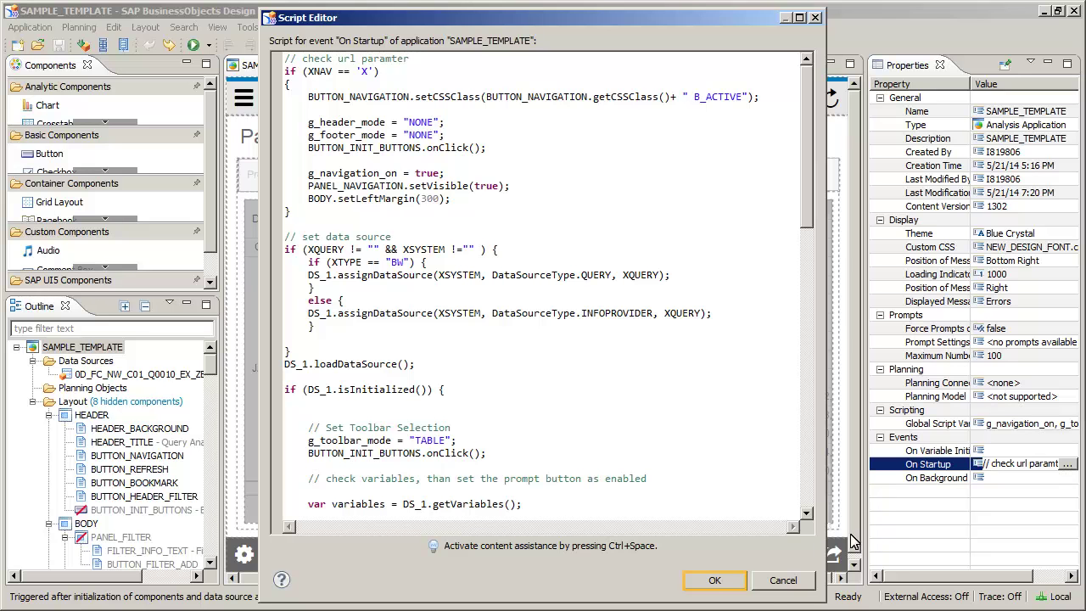
{"action": "left_click", "coordinate": [715, 581]}
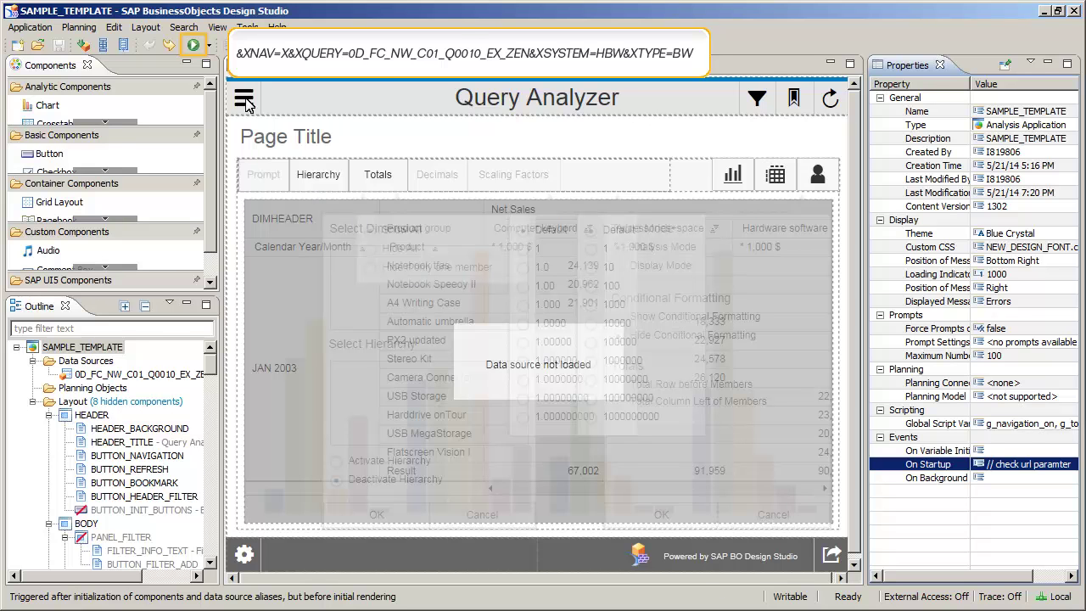
- Run the application in the browser and append &XNAV=X&XQUERY=0D_FC_NW_C01_Q0010_EX_ZEN&XSYSTEM=HBW&XTYPE=BW to its URL
{"action": "left_click", "coordinate": [191, 46]}
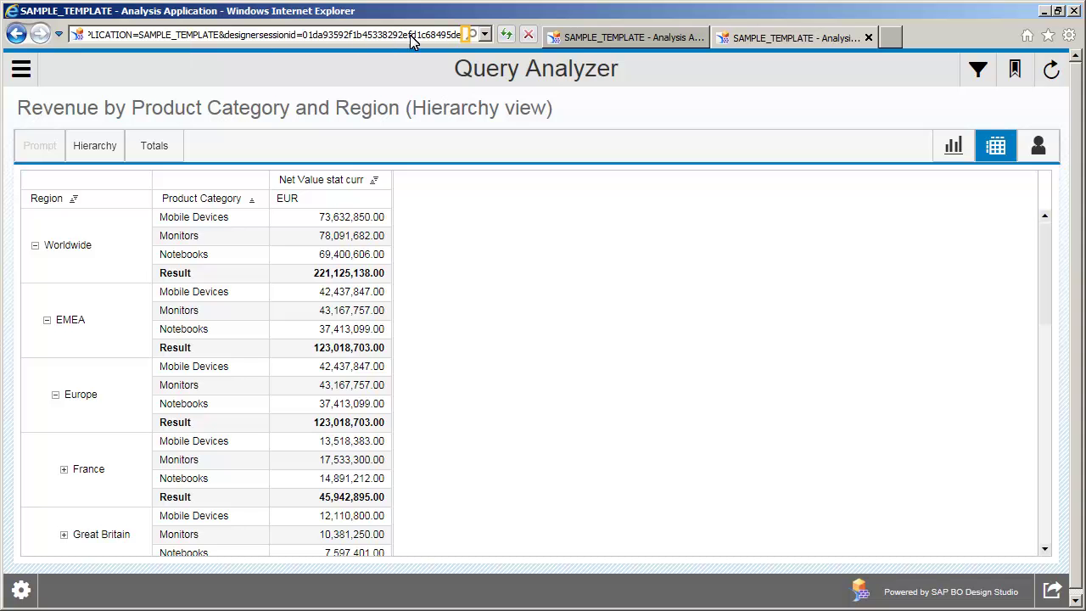
{"action": "left_click", "coordinate": [469, 39]}
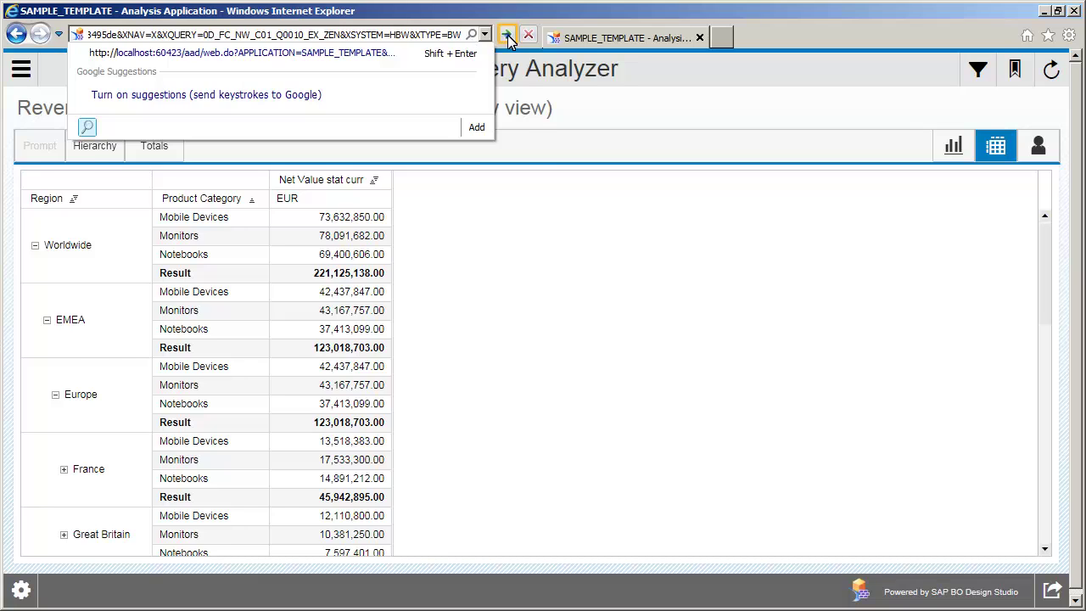